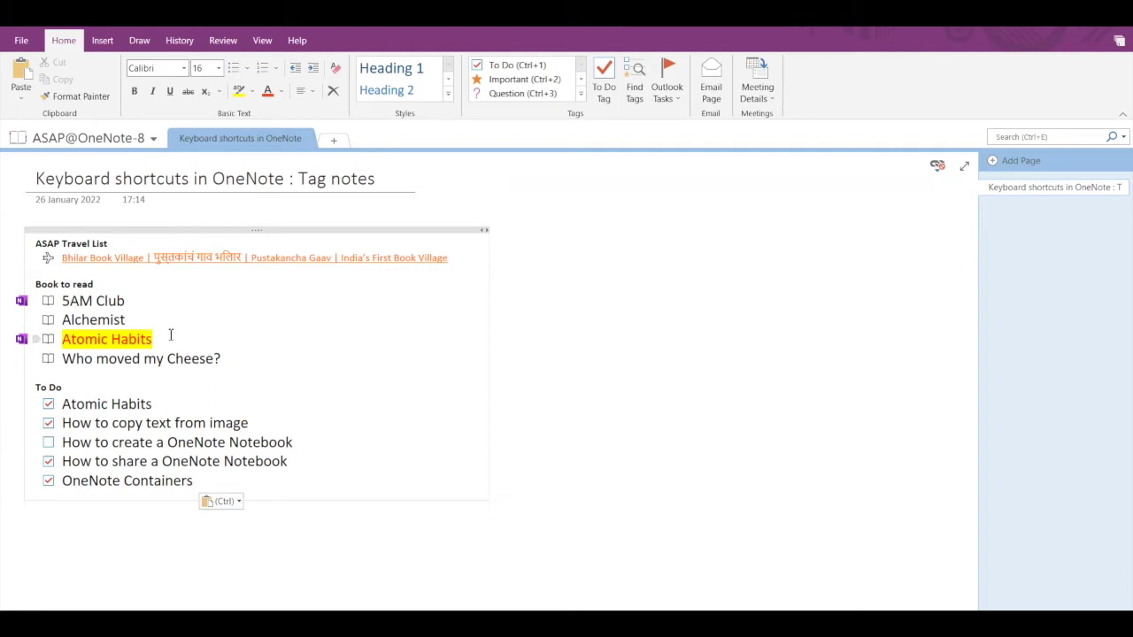
{"action": "left_click", "coordinate": [177, 404]}
{"action": "key", "text": "ctrl+1"}
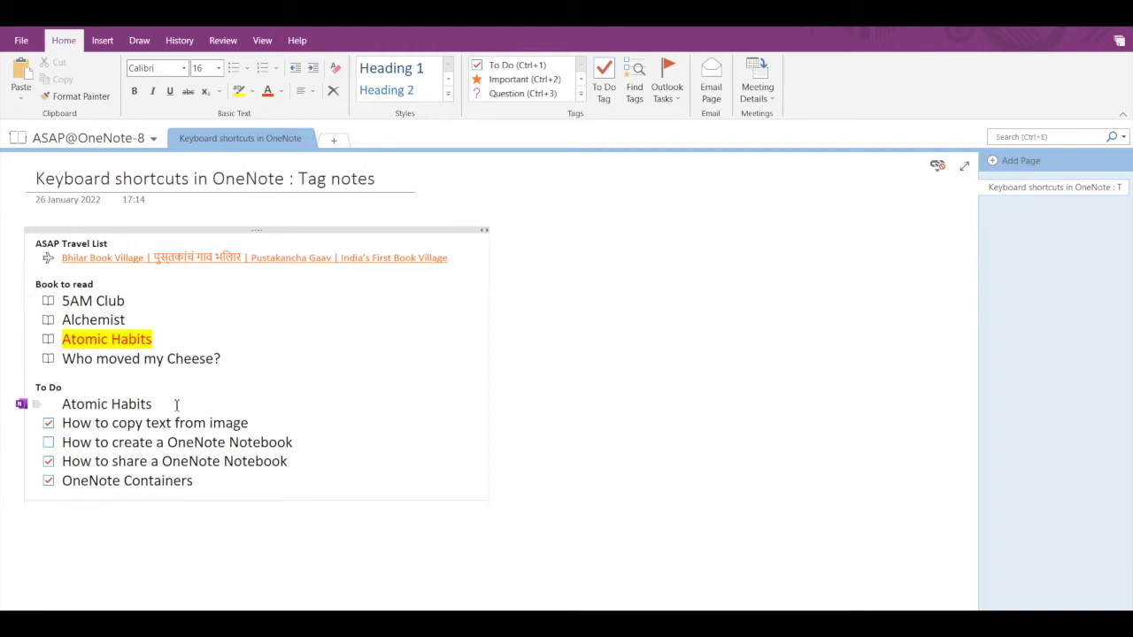
{"action": "key", "text": "ctrl+1"}
{"action": "key", "text": "ctrl+2"}
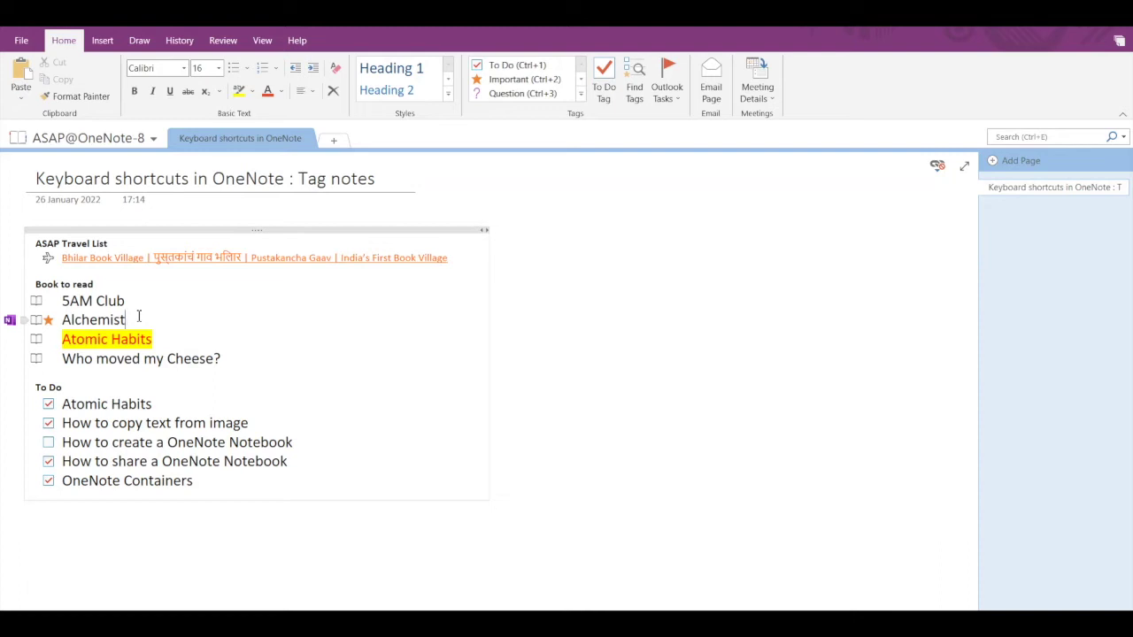
{"action": "key", "text": "ctrl+0"}
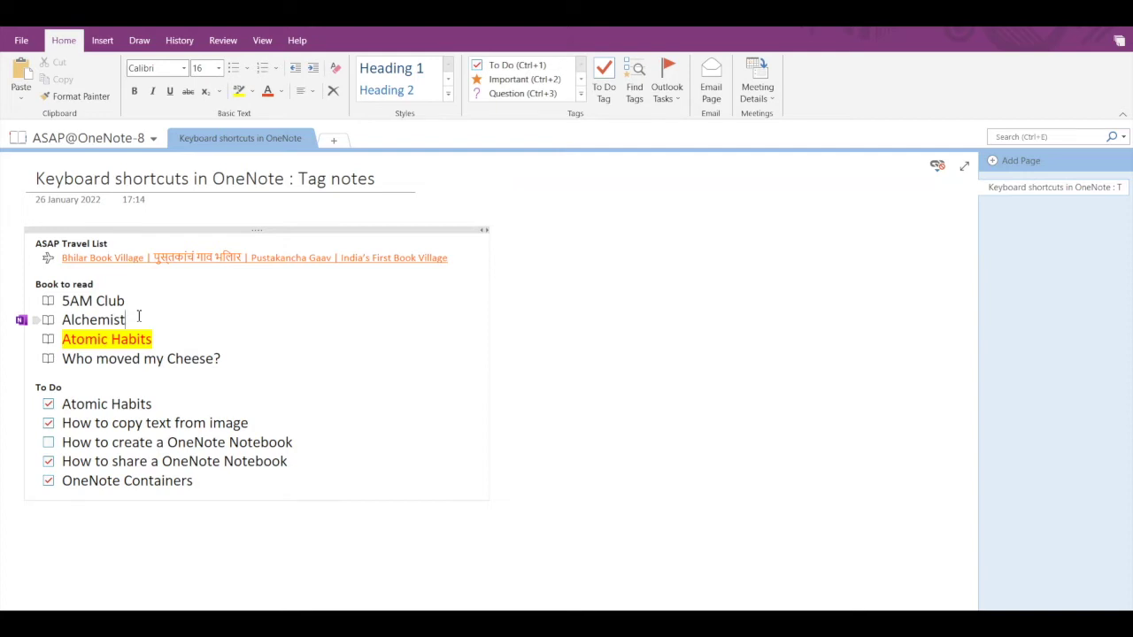
{"action": "left_click", "coordinate": [136, 301]}
{"action": "key", "text": "ctrl+3"}
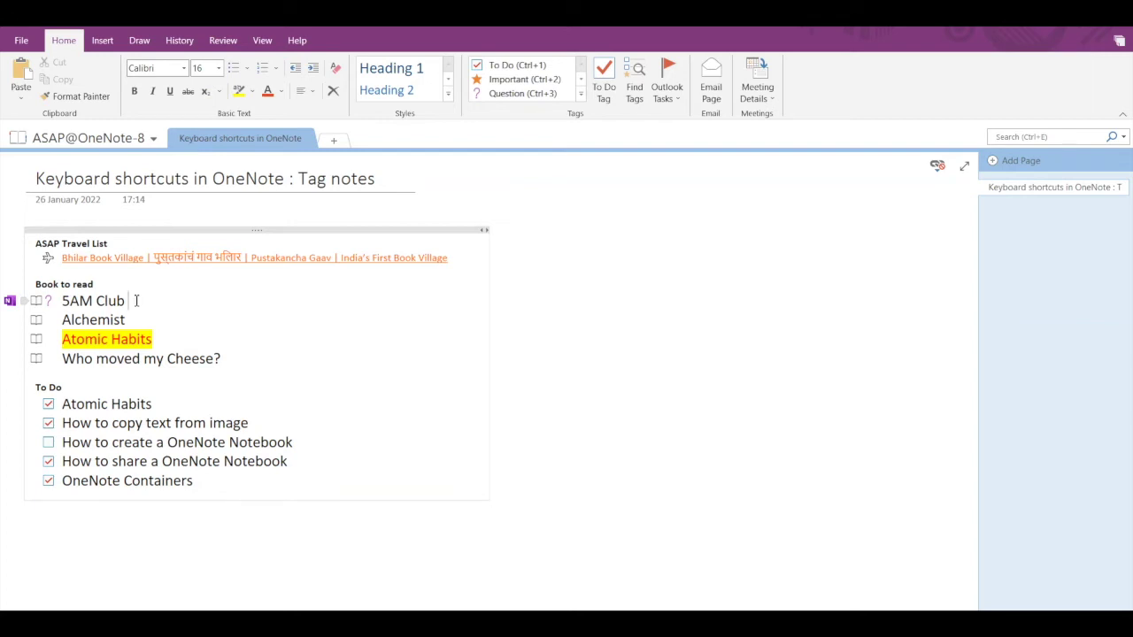
{"action": "key", "text": "ctrl+3"}
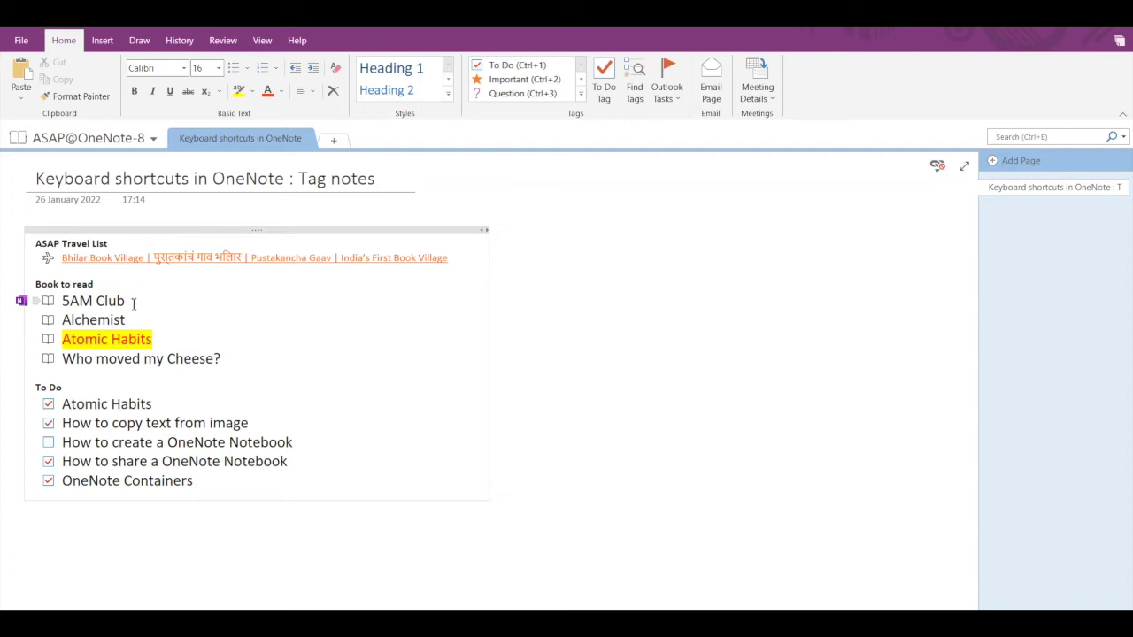
{"action": "left_click", "coordinate": [232, 357]}
- Toggle the yellow highlight off 'Who moved my Cheese?' and tag 'How to create a OneNote Notebook' green (Ctrl+5)
{"action": "key", "text": "ctrl+4"}
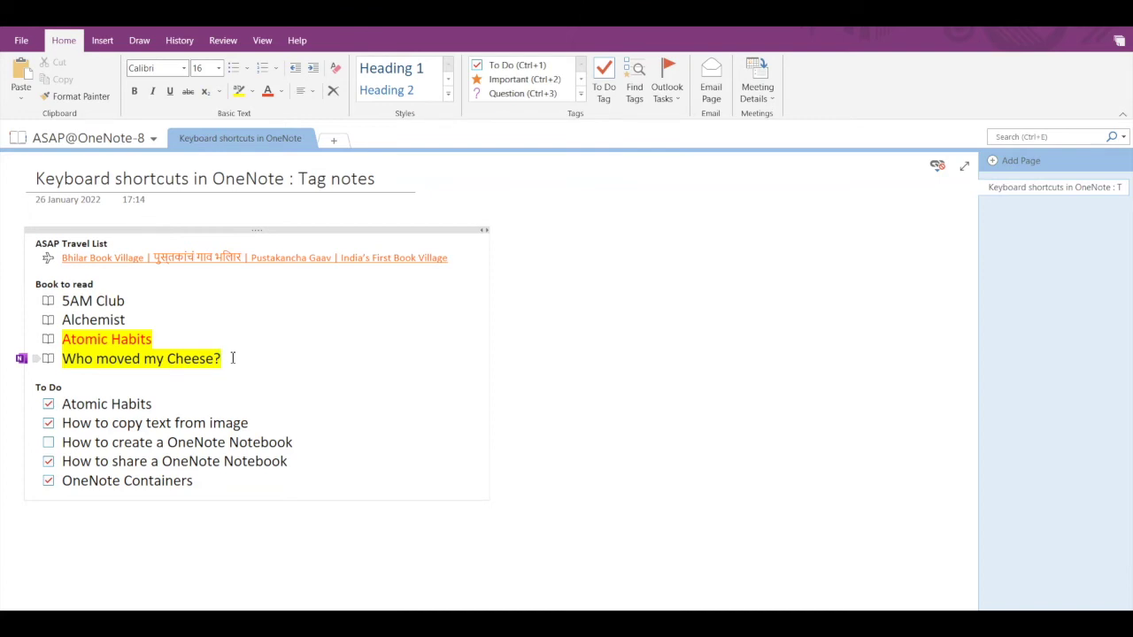
{"action": "key", "text": "ctrl+4"}
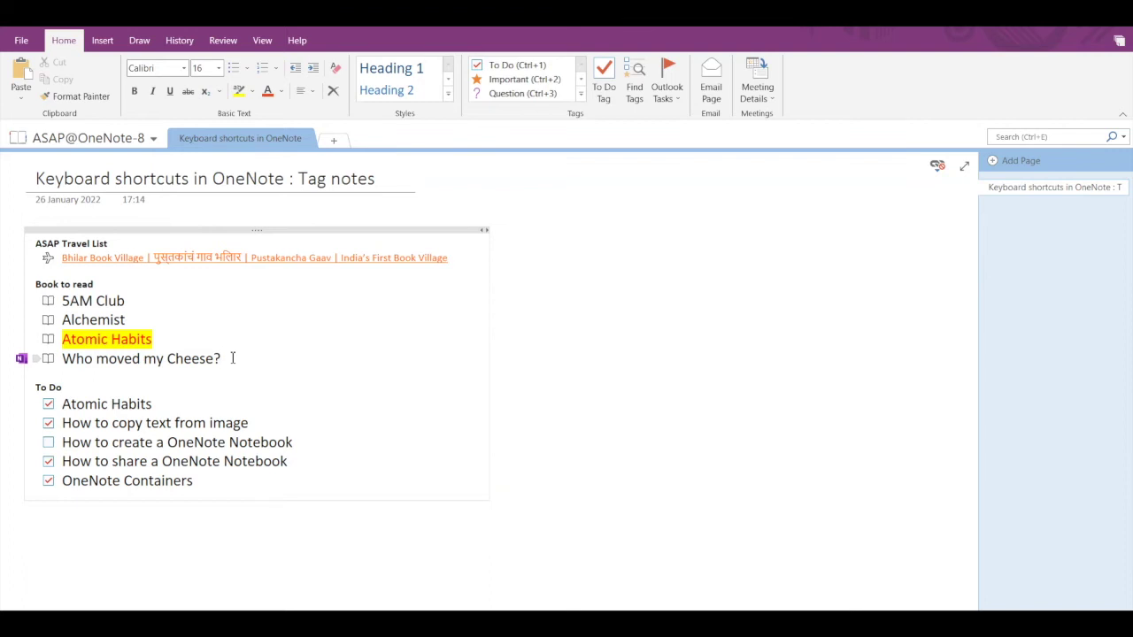
{"action": "left_click", "coordinate": [307, 443]}
{"action": "key", "text": "ctrl+5"}
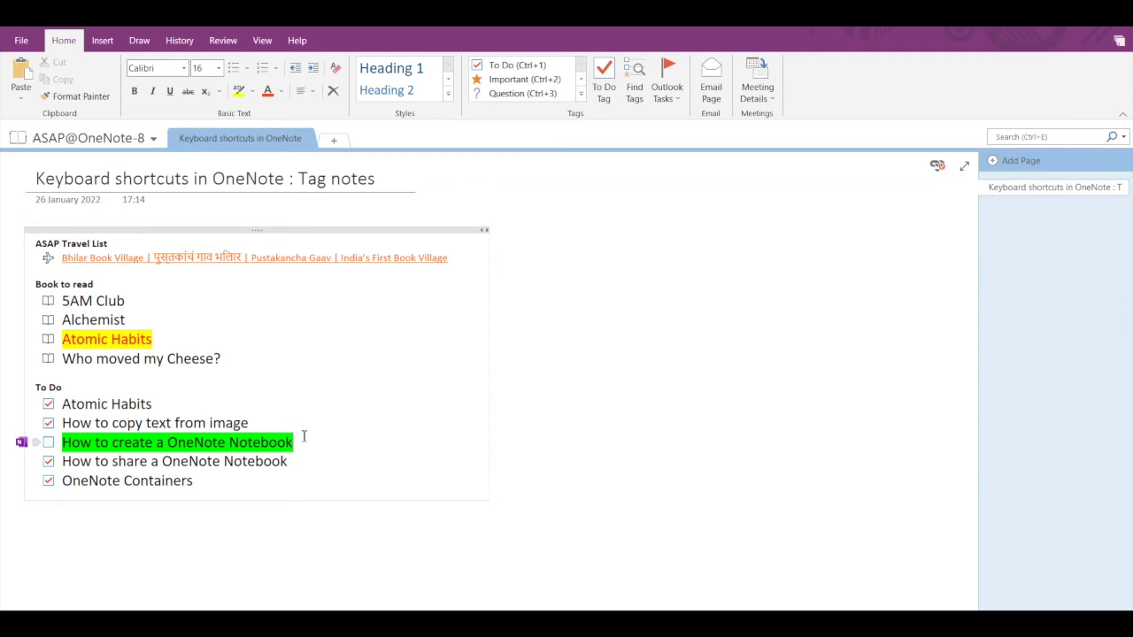
{"action": "key", "text": "ctrl+z"}
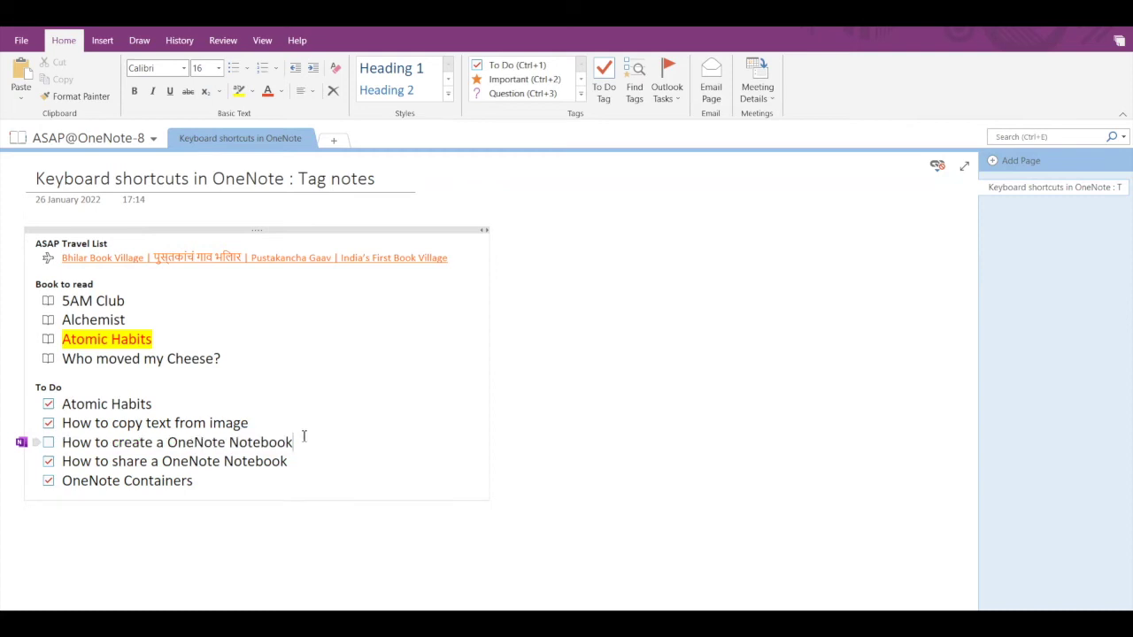
{"action": "key", "text": "ctrl+5"}
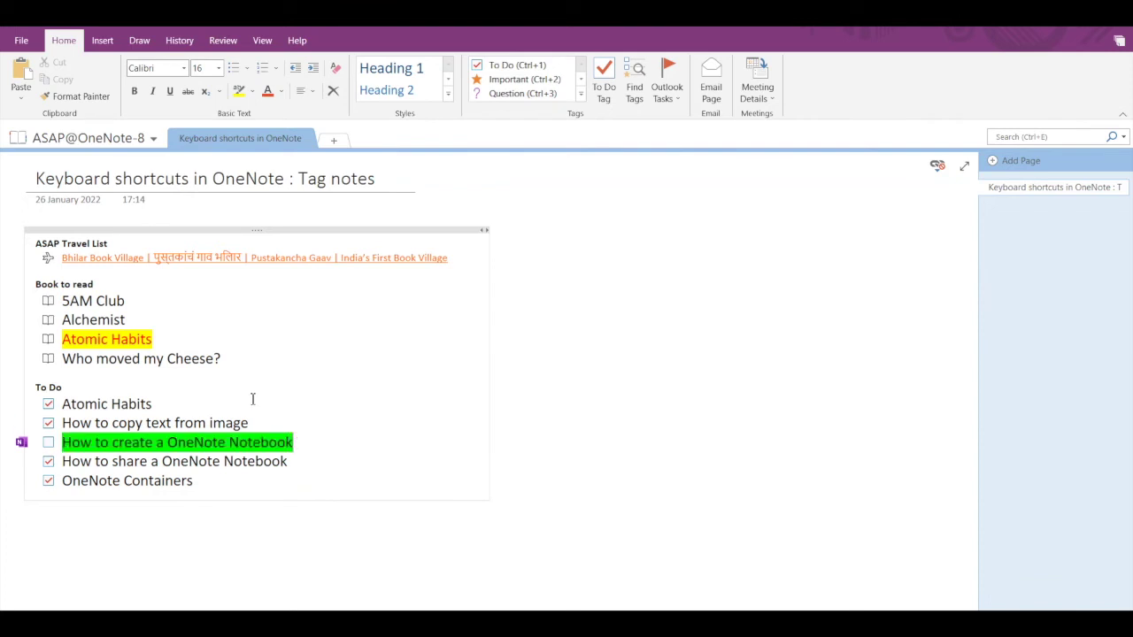
- Highlight 'Who moved my Cheese?' yellow with Ctrl+4 and mark 'Alchemist' as a Question with Ctrl+3
{"action": "left_click", "coordinate": [243, 359]}
{"action": "key", "text": "ctrl+4"}
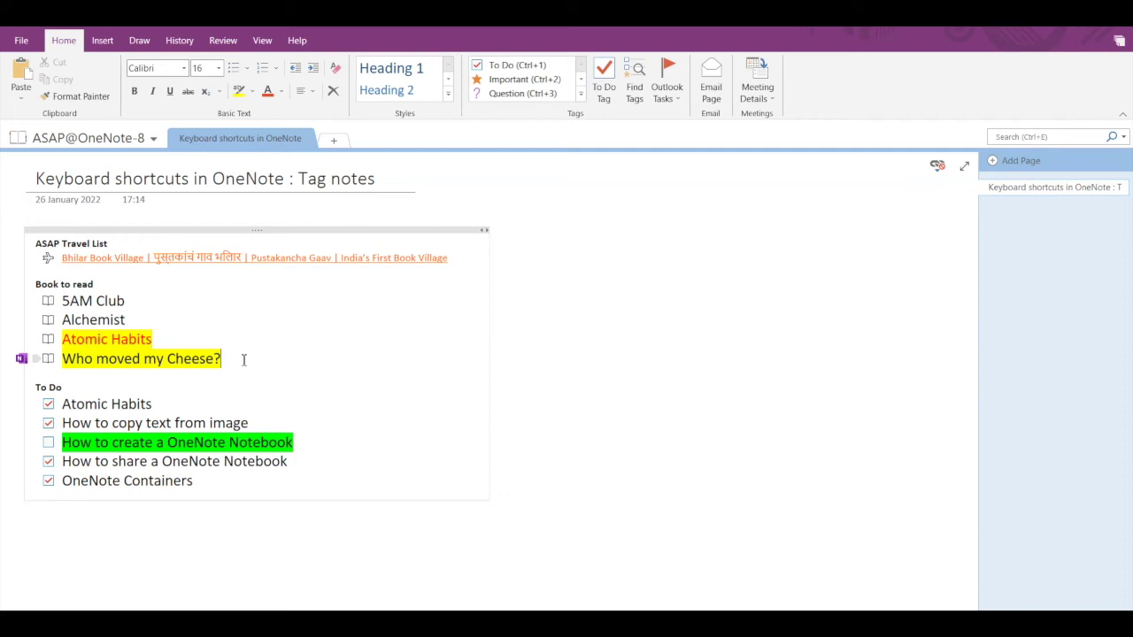
{"action": "left_click", "coordinate": [141, 318]}
{"action": "key", "text": "ctrl+3"}
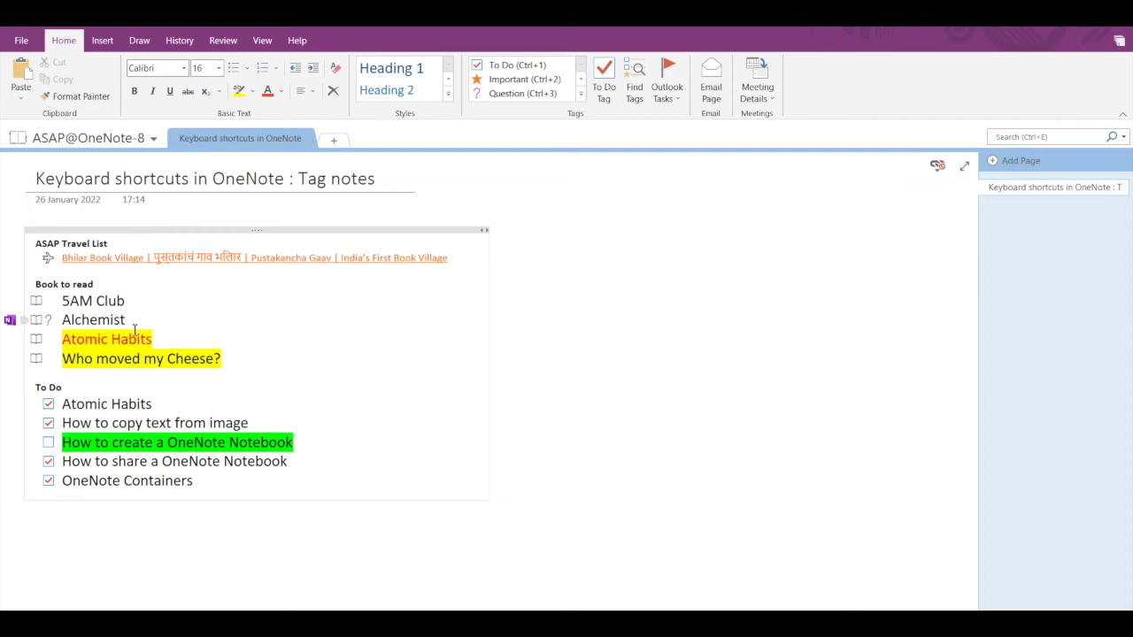
{"action": "left_click_drag", "start_coordinate": [64, 300], "coordinate": [218, 475]}
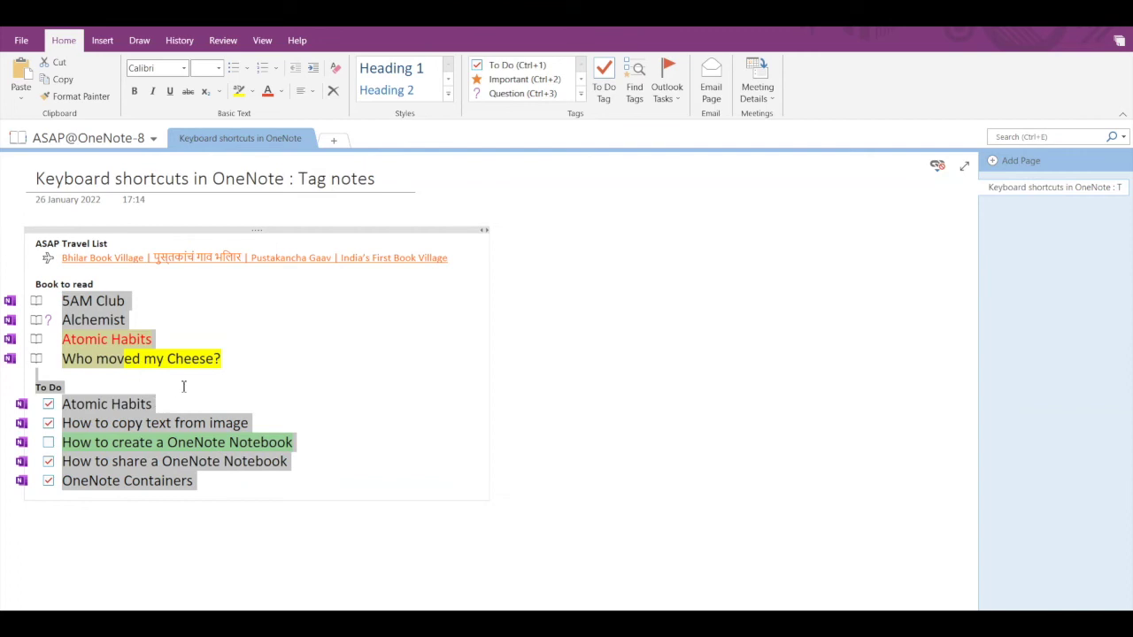
{"action": "key", "text": "ctrl+0"}
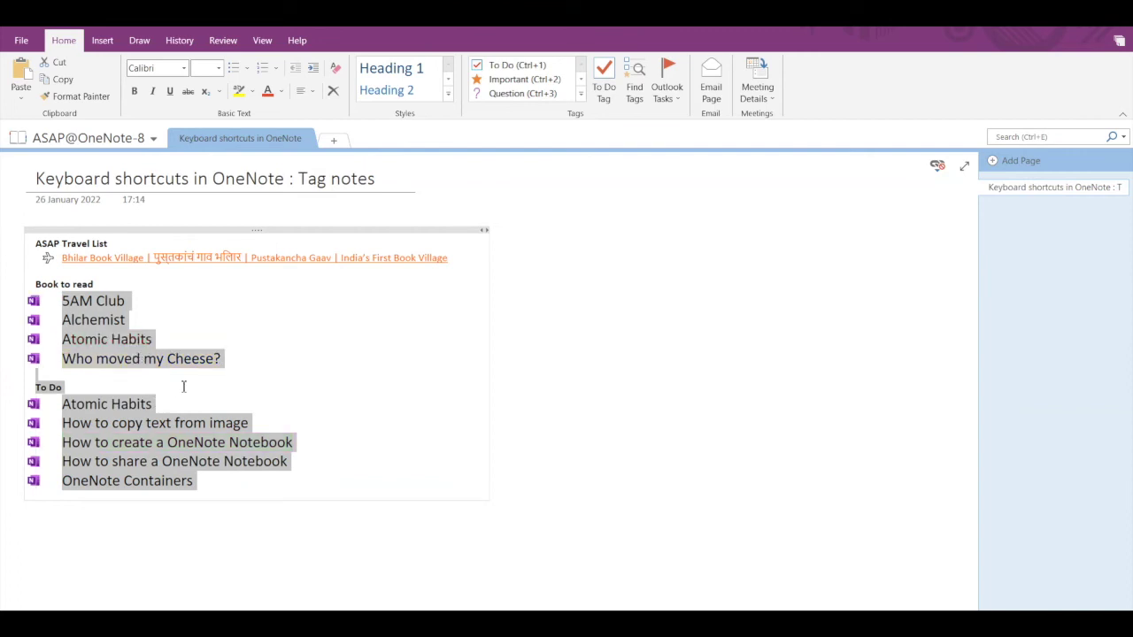
{"action": "left_click", "coordinate": [172, 403]}
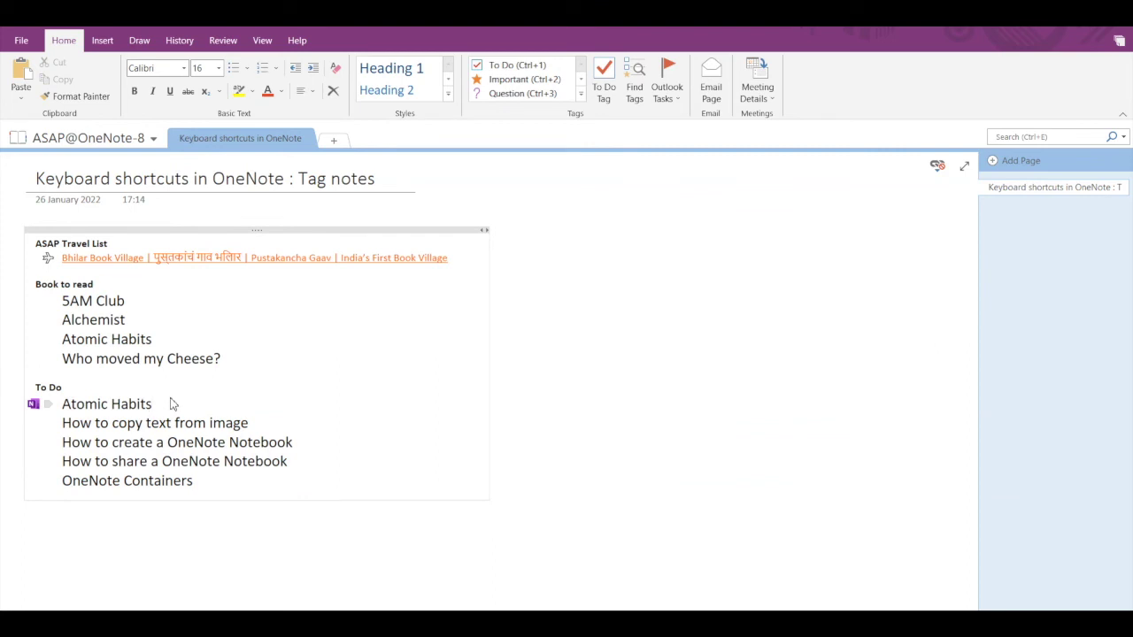
{"action": "key", "text": "ctrl+z"}
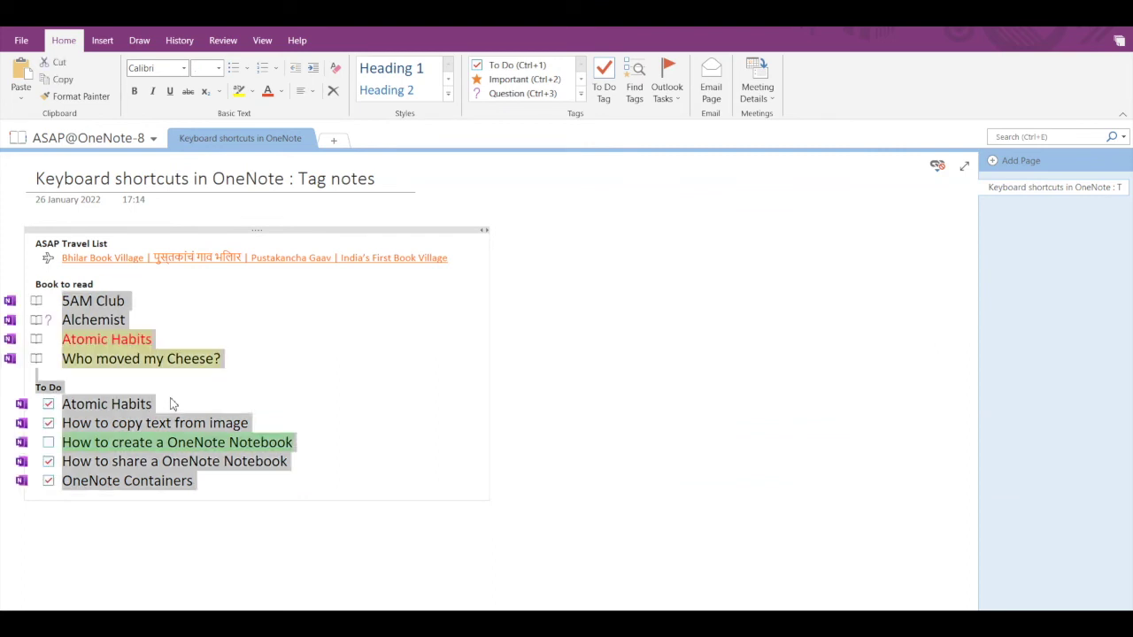
{"action": "left_click", "coordinate": [172, 404]}
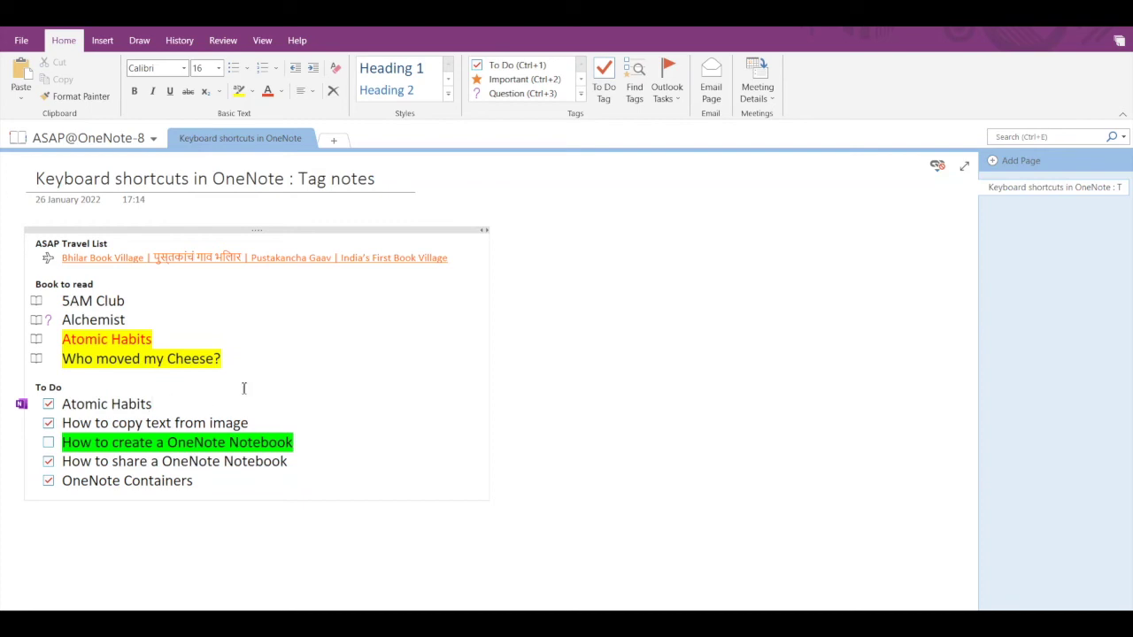
- Expand the Tags gallery, widen its list, and open the Customize Tags dialog
{"action": "left_click", "coordinate": [580, 93]}
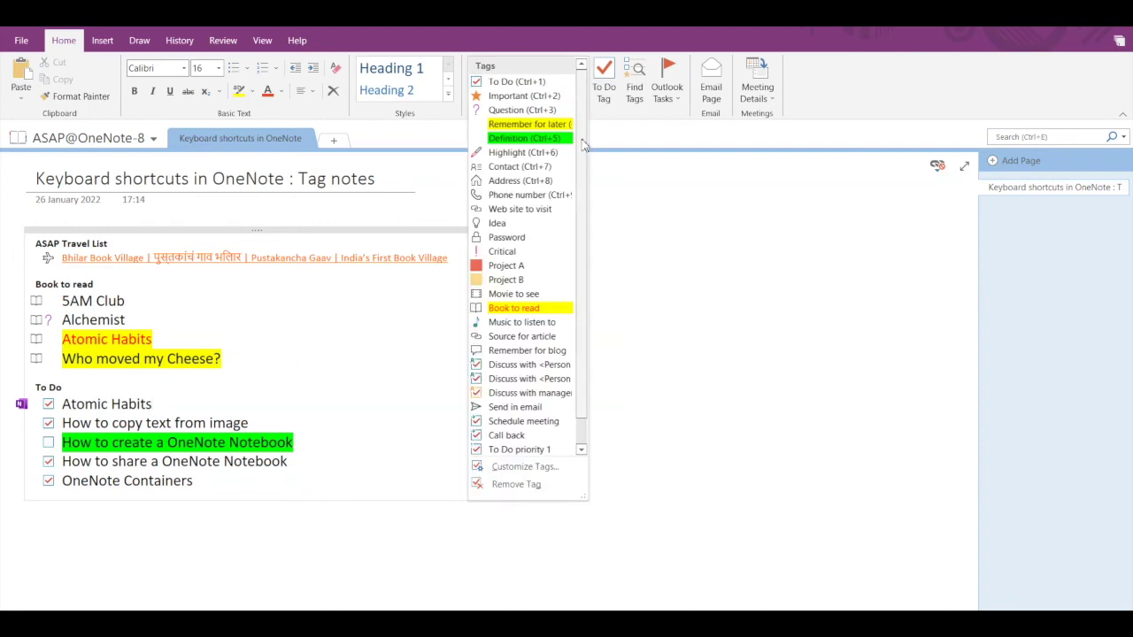
{"action": "left_click_drag", "start_coordinate": [584, 498], "coordinate": [670, 475]}
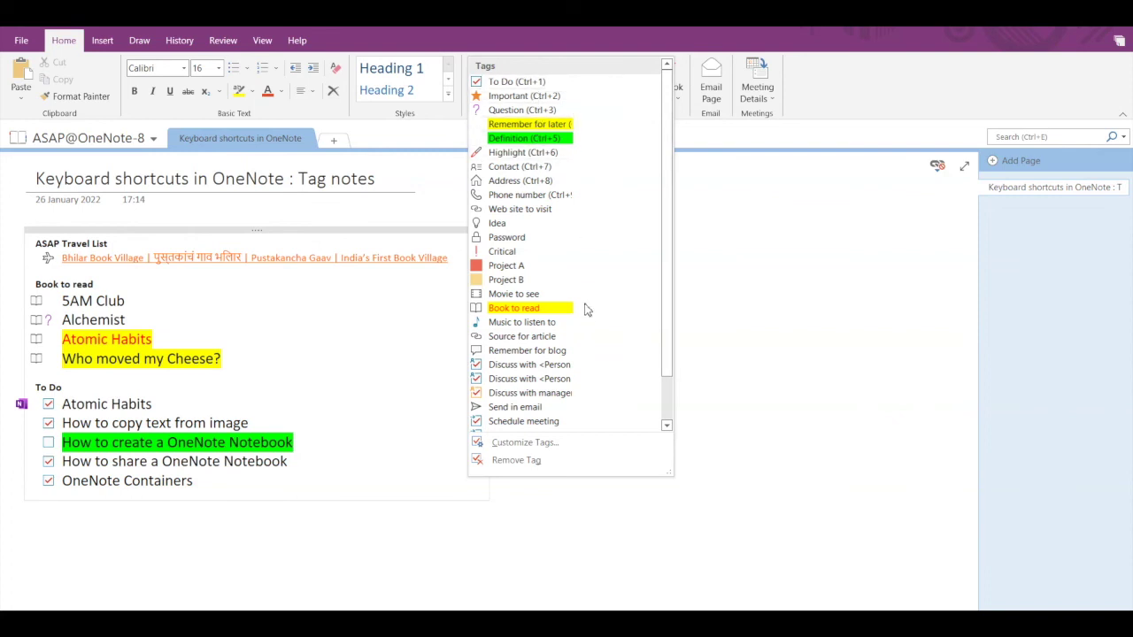
{"action": "left_click", "coordinate": [550, 445]}
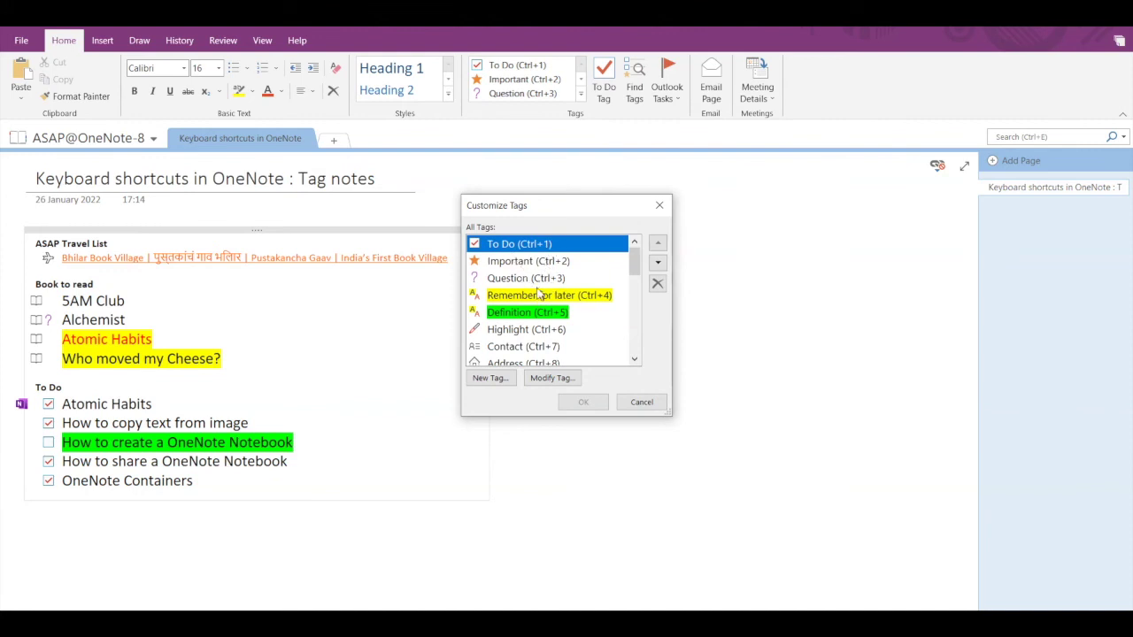
- Move 'Web site to visit' above 'Phone number' so it takes the Ctrl+9 shortcut
{"action": "scroll", "coordinate": [532, 333], "scroll_direction": "down", "scroll_amount": 1}
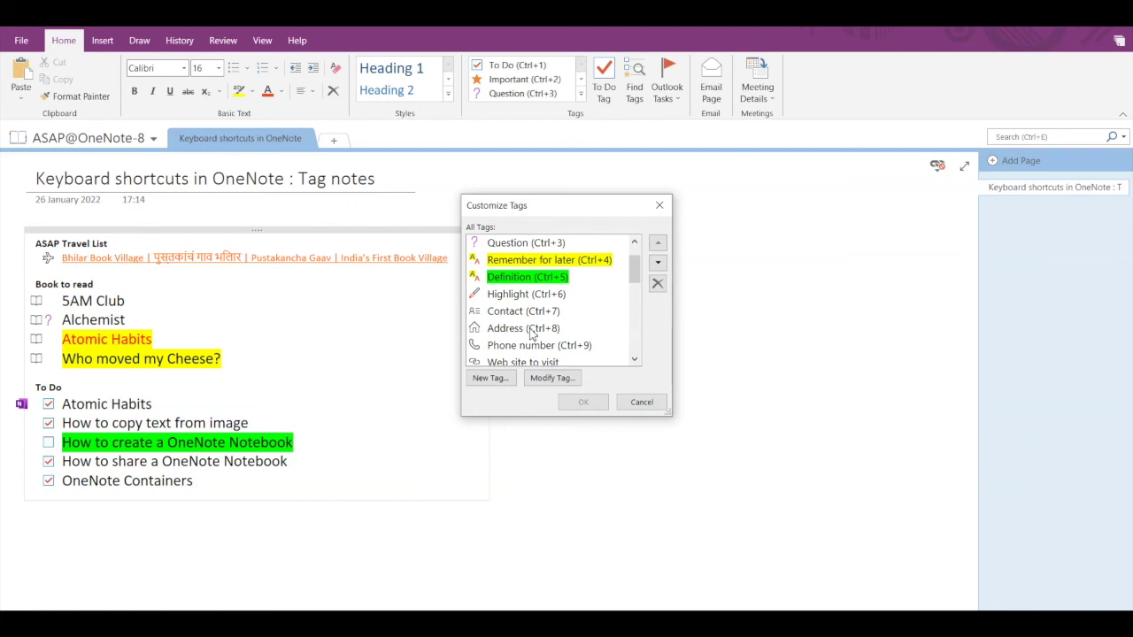
{"action": "scroll", "coordinate": [532, 333], "scroll_direction": "down", "scroll_amount": 1}
{"action": "left_click", "coordinate": [534, 329]}
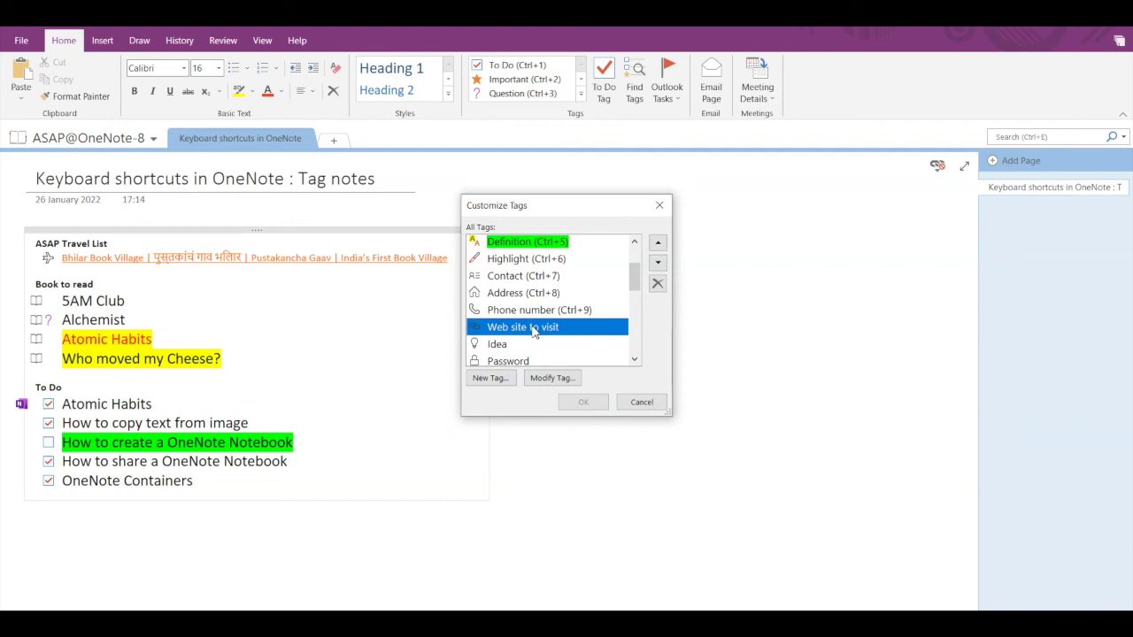
{"action": "left_click", "coordinate": [658, 242]}
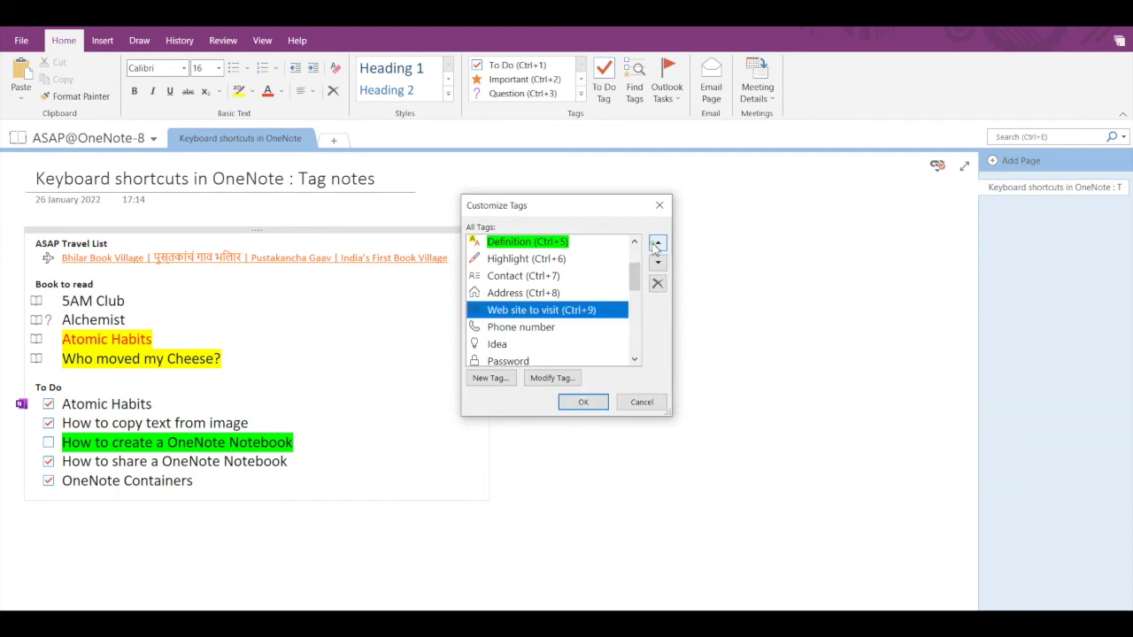